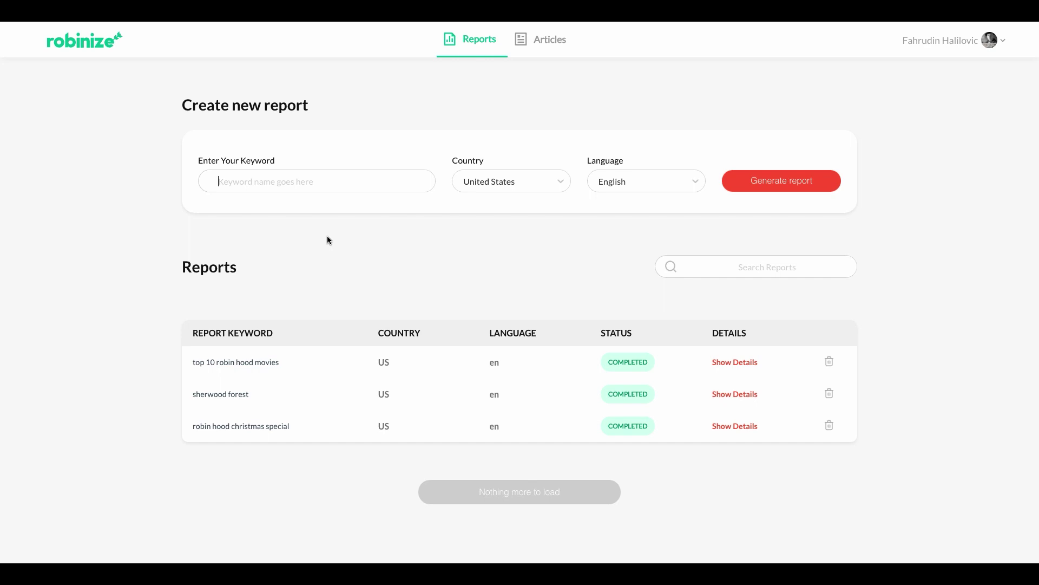
- Enter the keyword 'robin hood story' and generate its report
text(robin hood story)
click(789, 187)
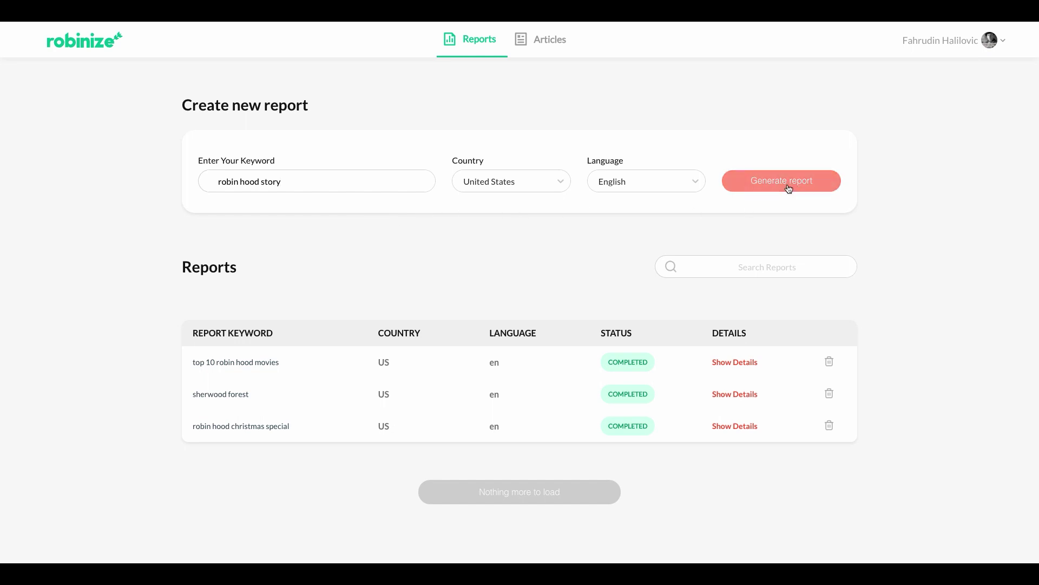
scroll(761, 231, down, 1)
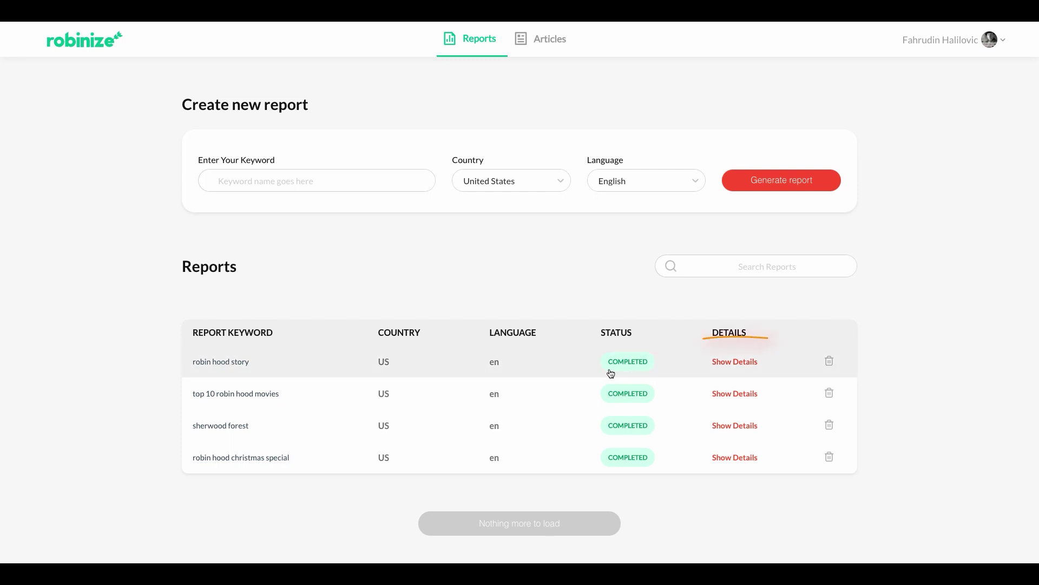
- Open the robin hood story report details and check the 4243 average word count and 10/10 grade
click(729, 366)
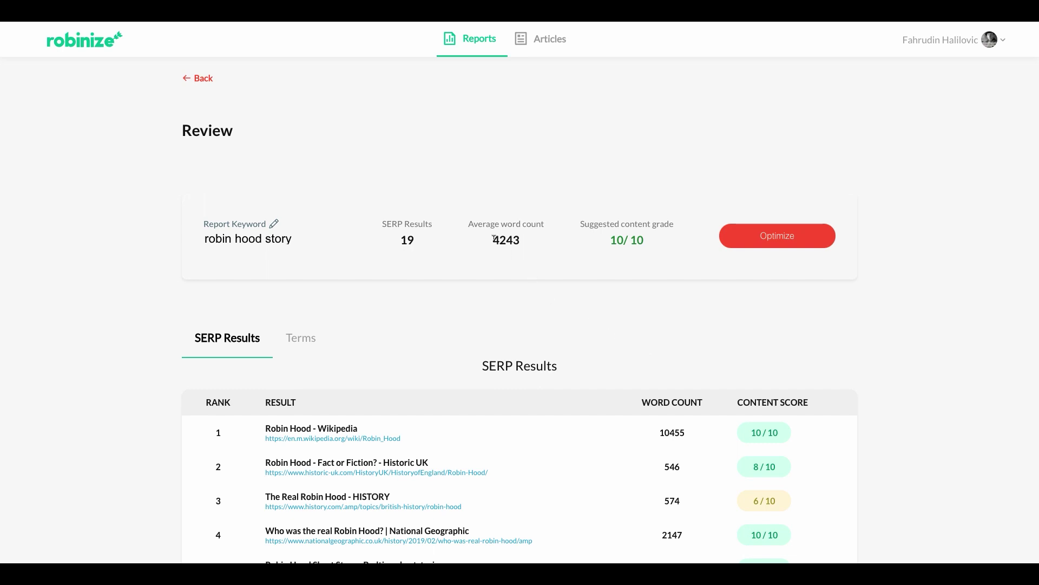
drag(494, 237, 522, 241)
click(554, 301)
scroll(568, 305, down, 5)
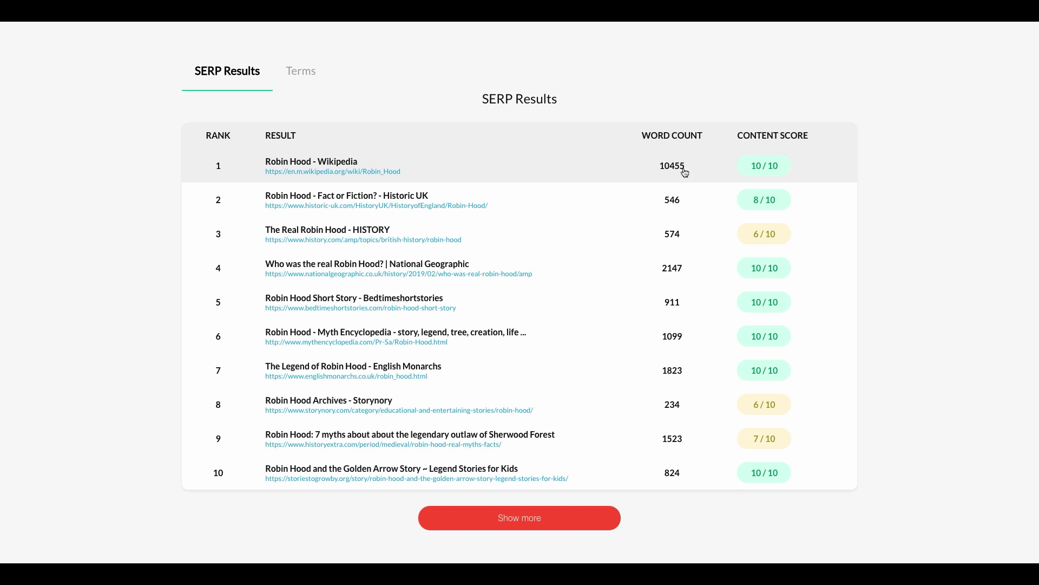
scroll(685, 172, up, 1)
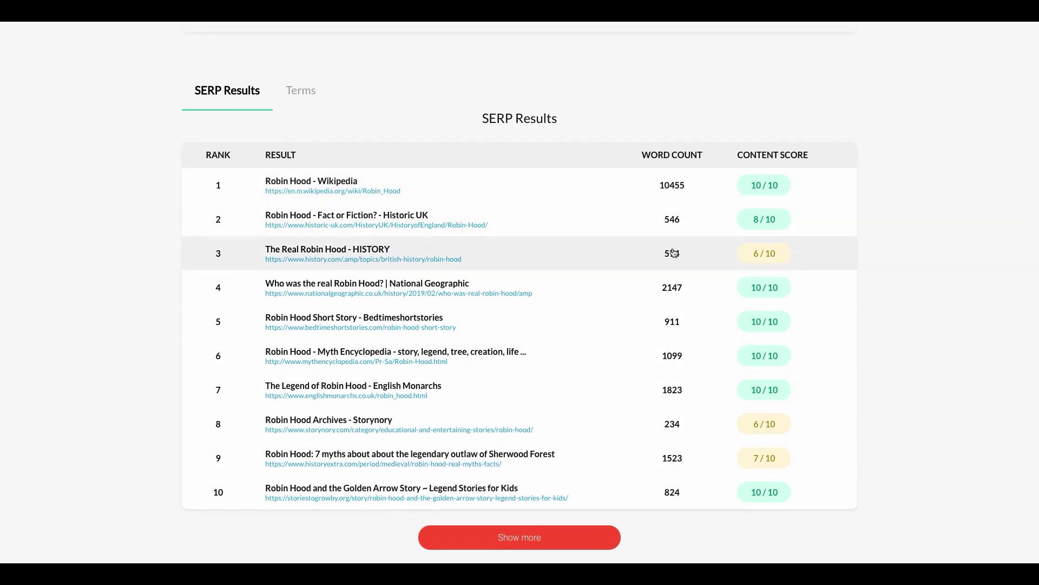
scroll(674, 252, up, 3)
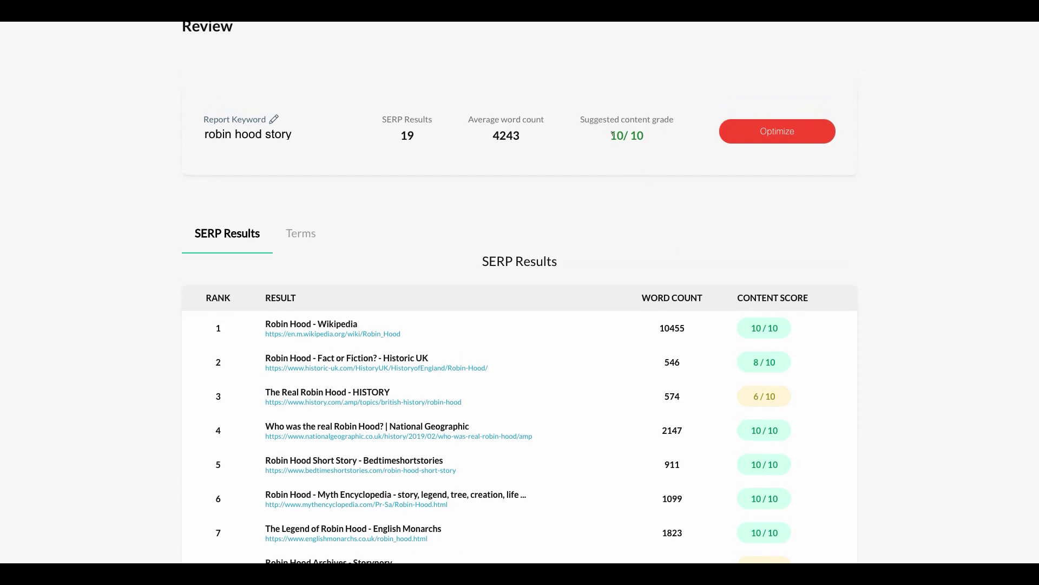
drag(611, 134, 642, 138)
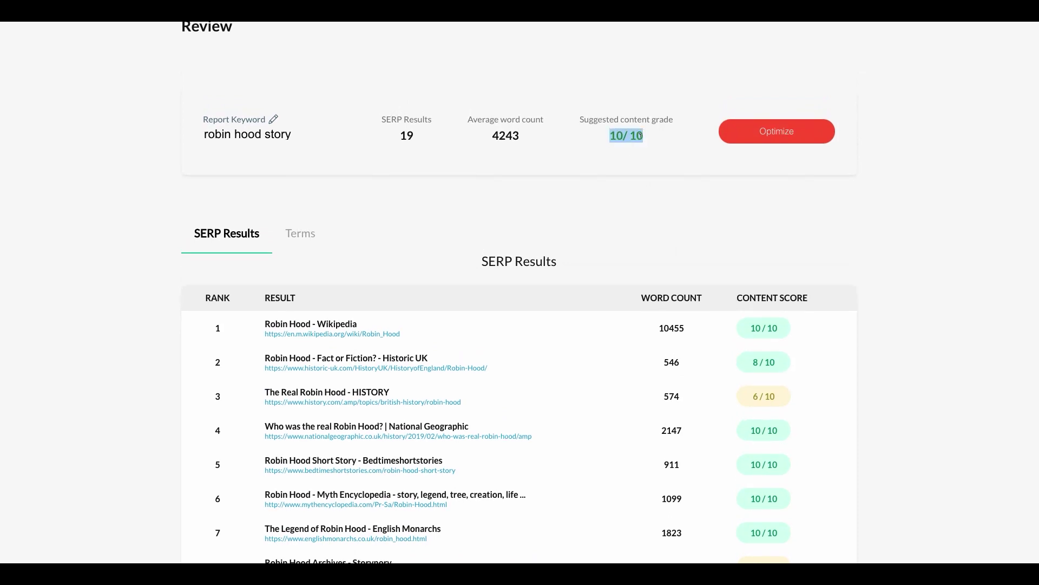
click(640, 139)
scroll(721, 198, down, 3)
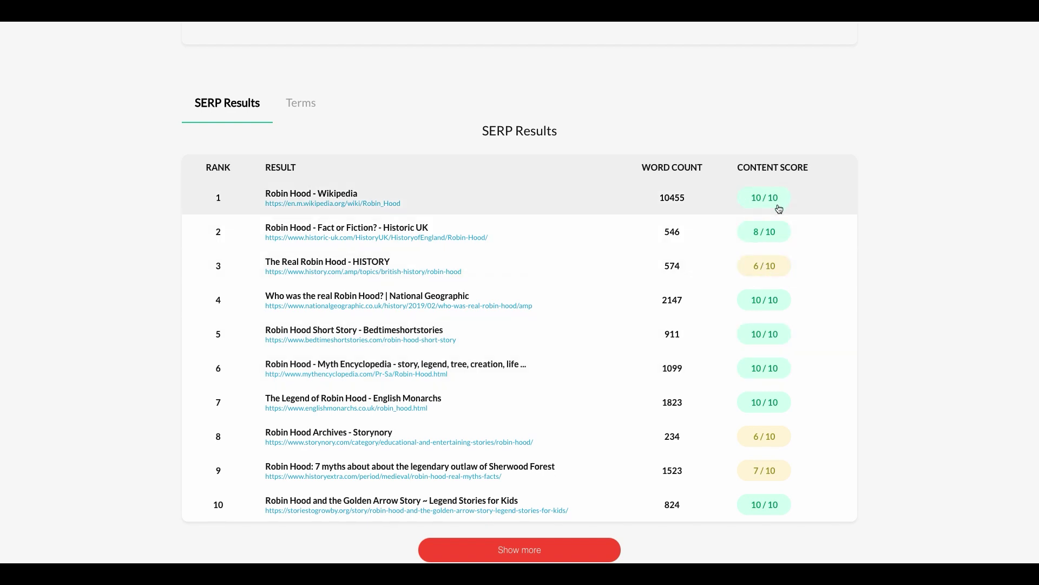
- Switch to the Terms tab and browse related terms such as sherwood forest and little john
click(296, 109)
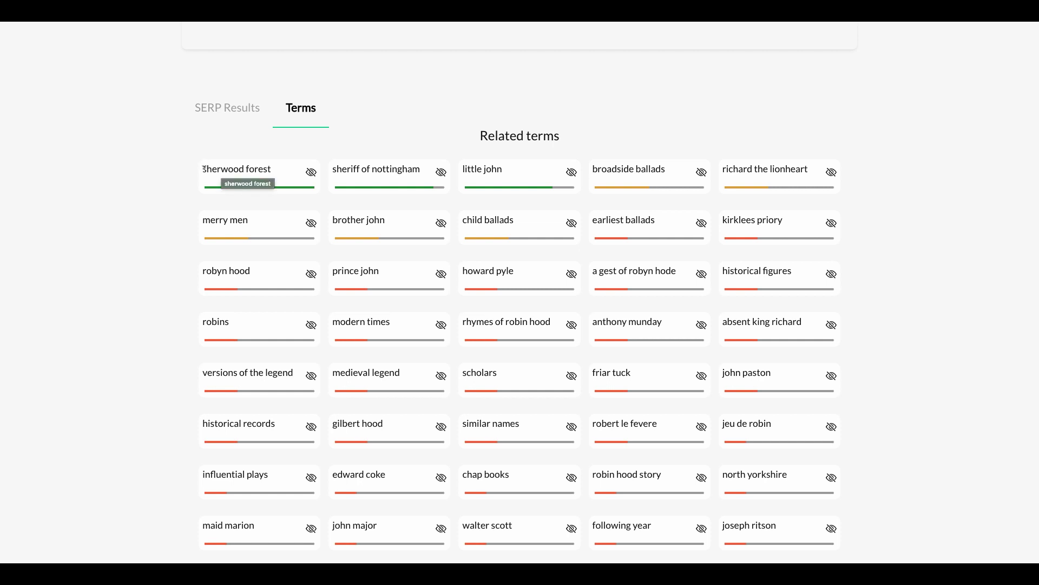
drag(204, 169, 496, 188)
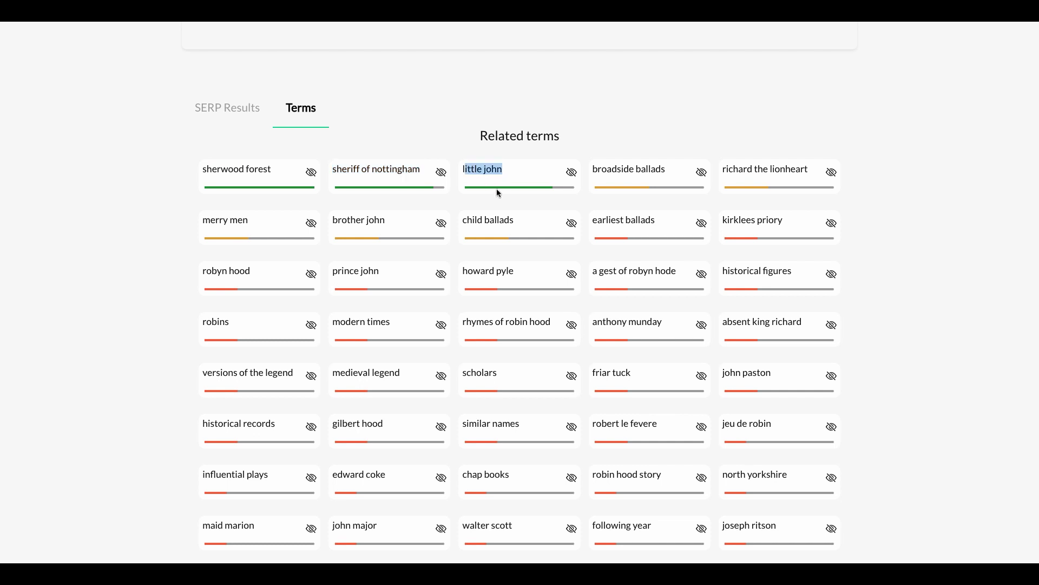
click(503, 193)
scroll(506, 206, down, 4)
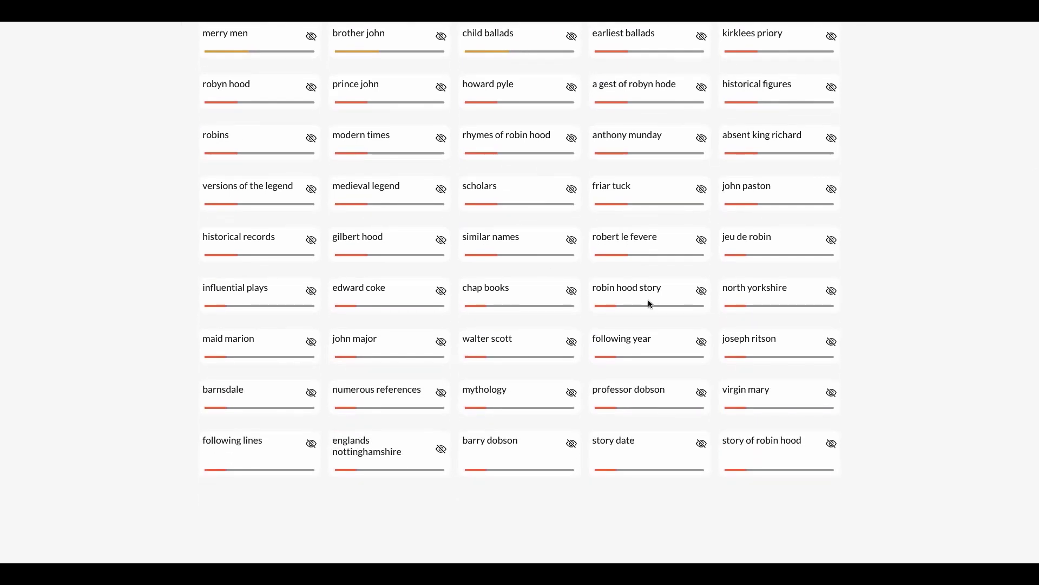
scroll(656, 292, up, 4)
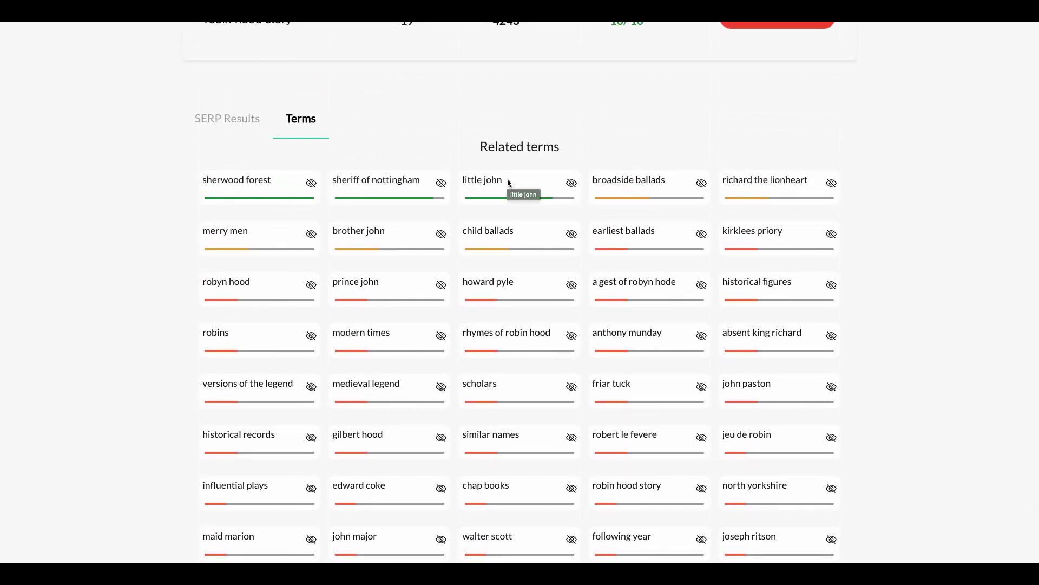
scroll(508, 179, down, 1)
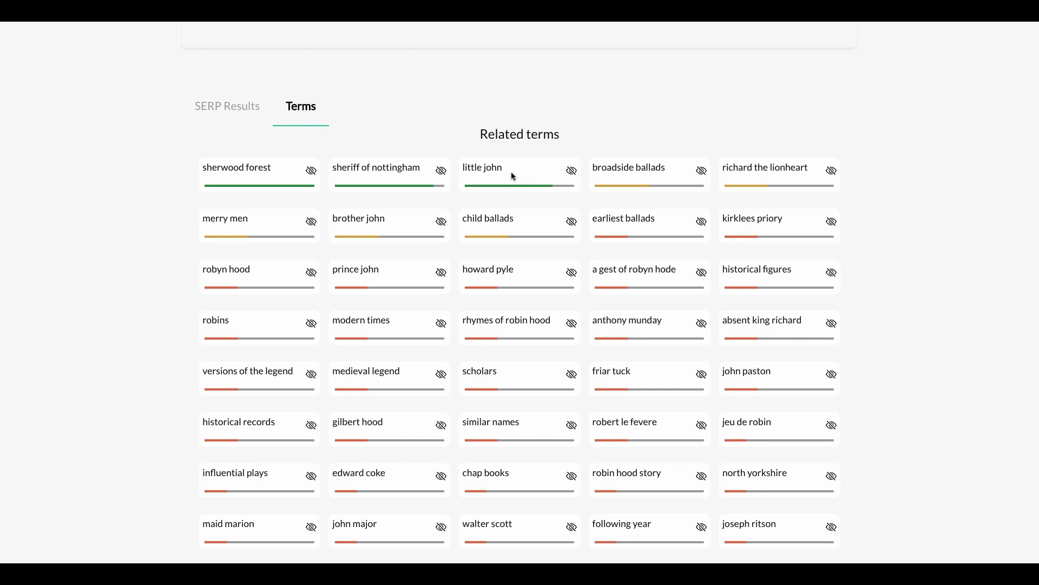
scroll(519, 175, down, 1)
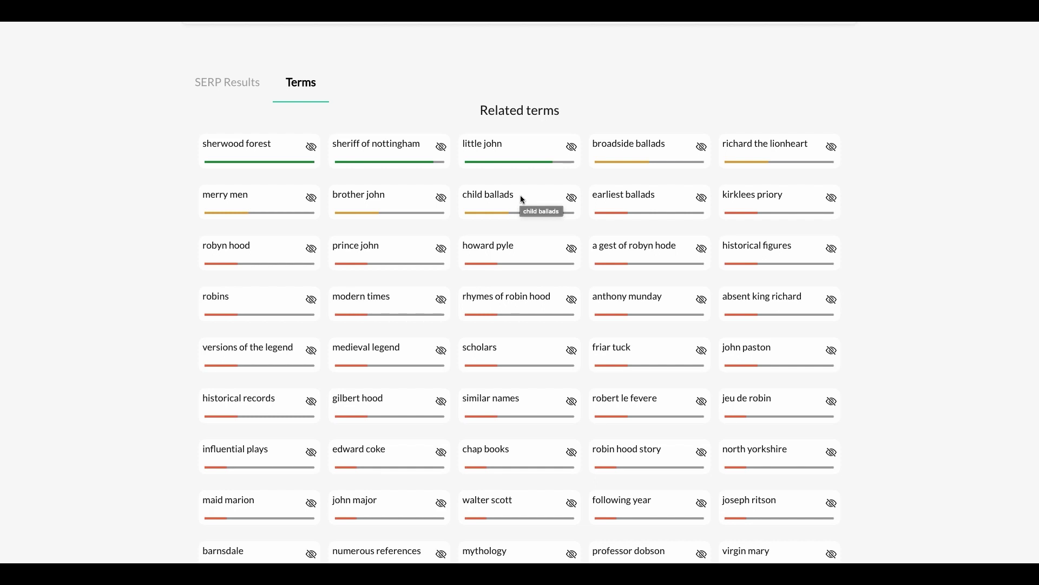
scroll(522, 199, up, 3)
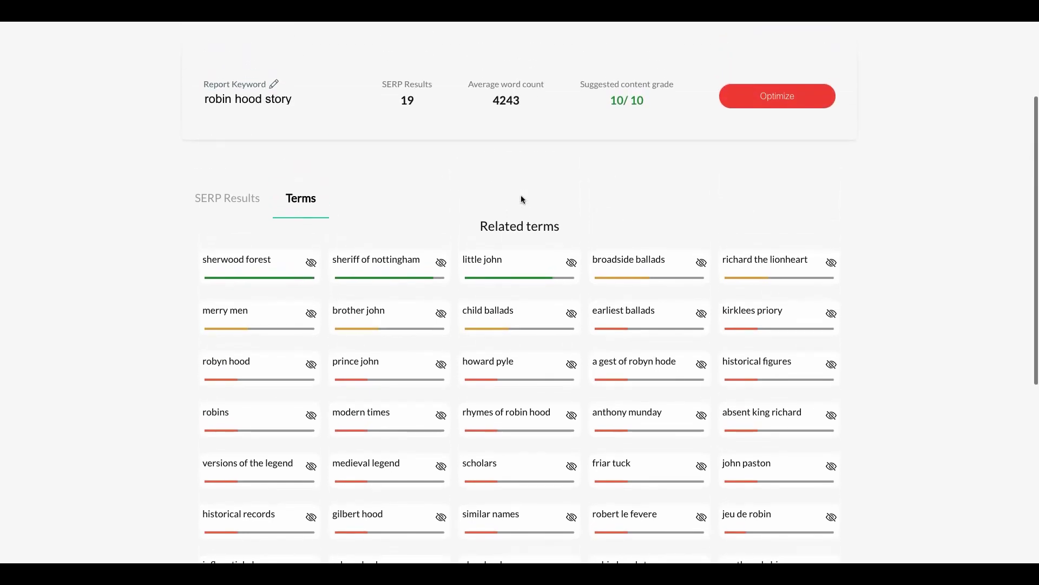
- Open the Optimize editor and review the terms ranked by importance, led by sherwood forest
click(773, 101)
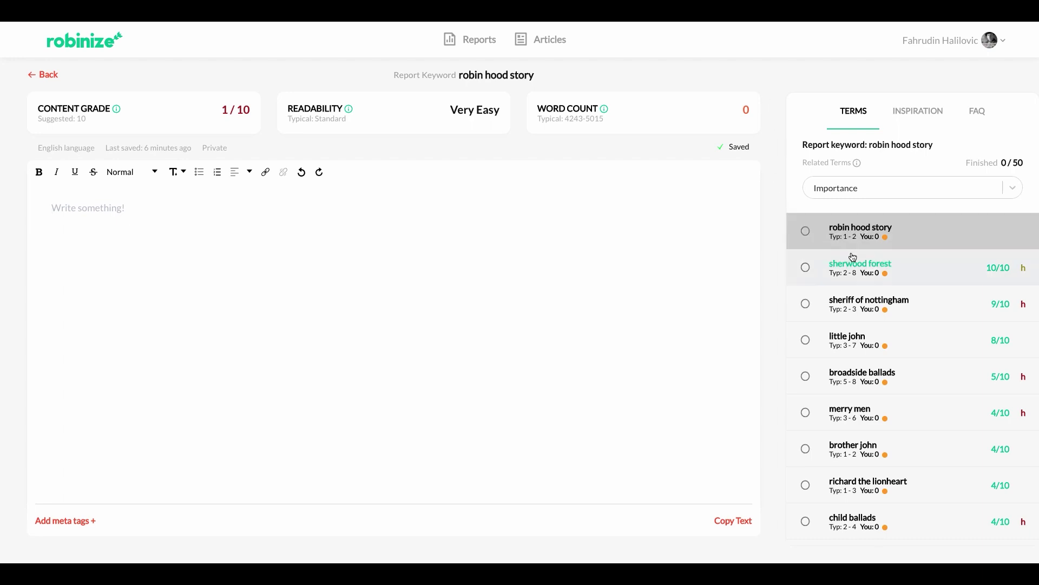
scroll(917, 281, down, 1)
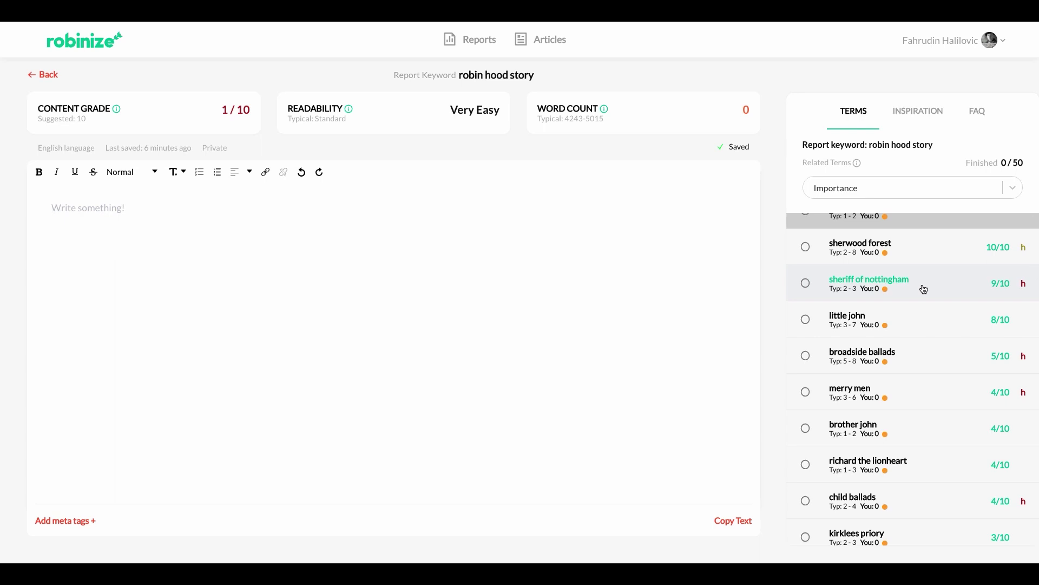
scroll(923, 287, down, 1)
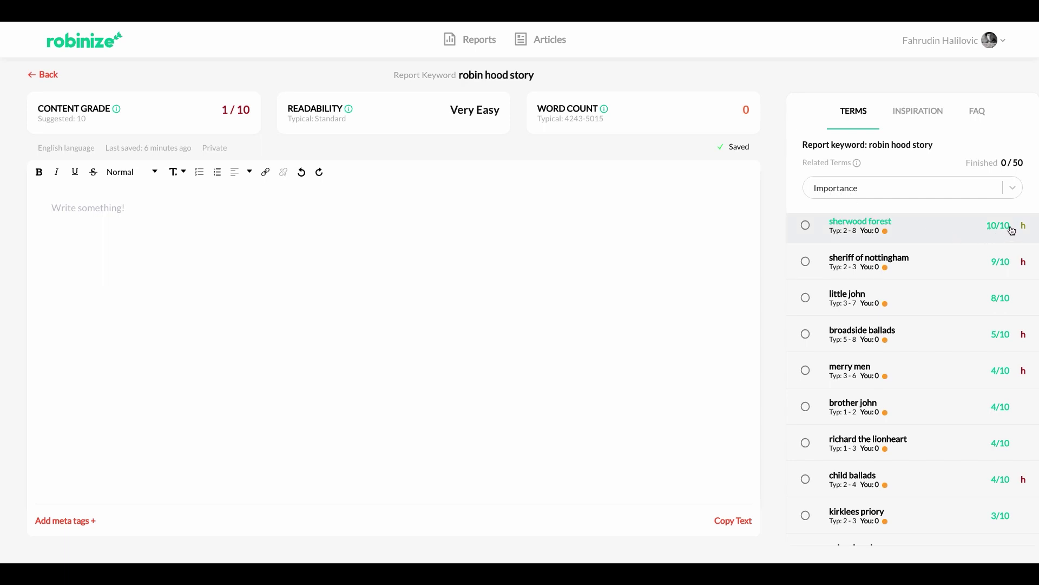
scroll(975, 234, down, 1)
scroll(973, 251, up, 2)
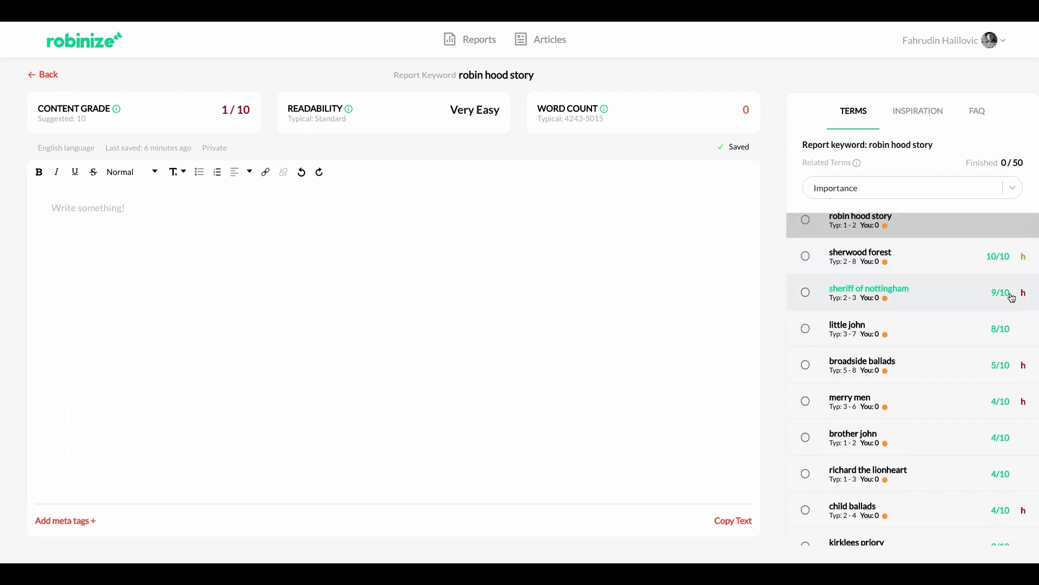
scroll(972, 320, down, 5)
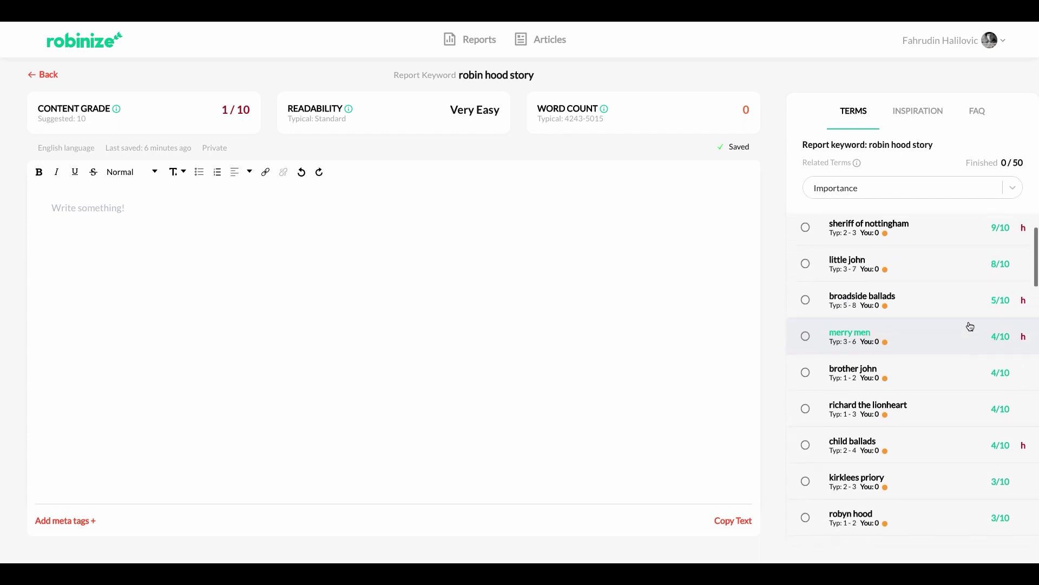
scroll(969, 325, down, 6)
scroll(970, 326, up, 12)
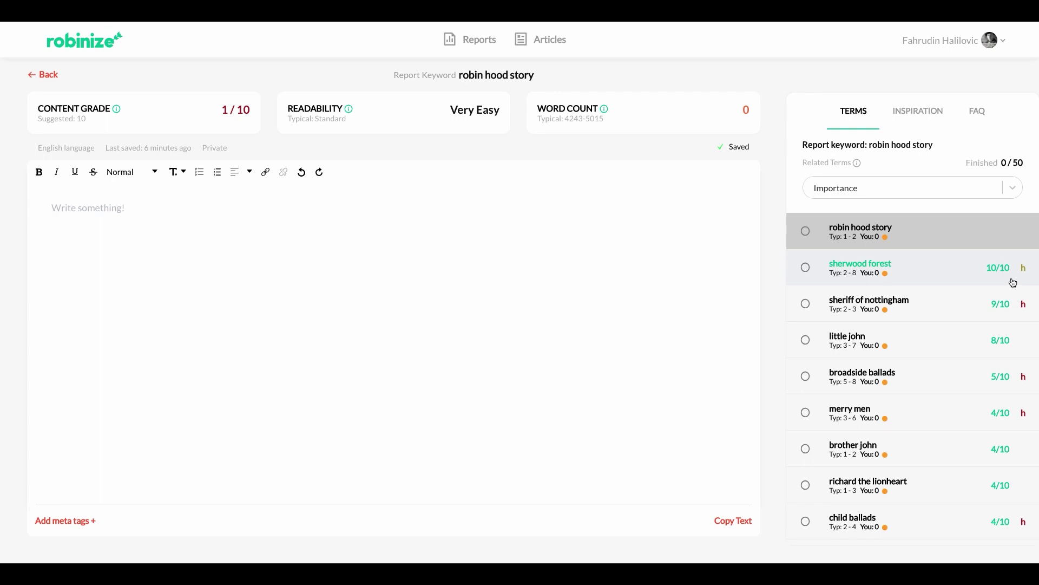
- Bring up the sherwood forest term card and highlight its average uses value
mouse_move(1027, 274)
mouse_move(866, 274)
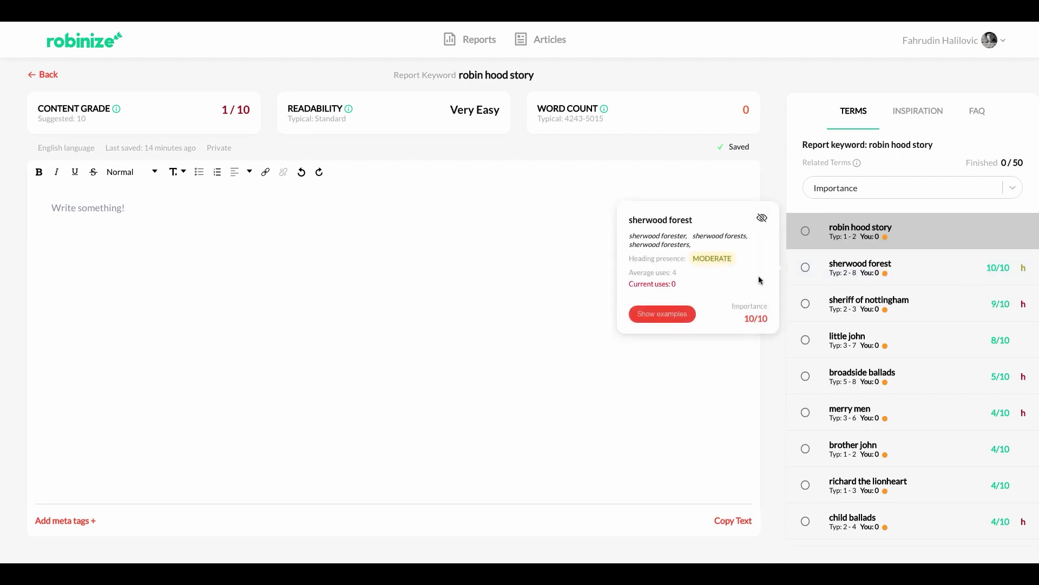
double_click(674, 272)
- Open the sherwood forest usage examples and point out the H1–H3 heading samples
click(674, 319)
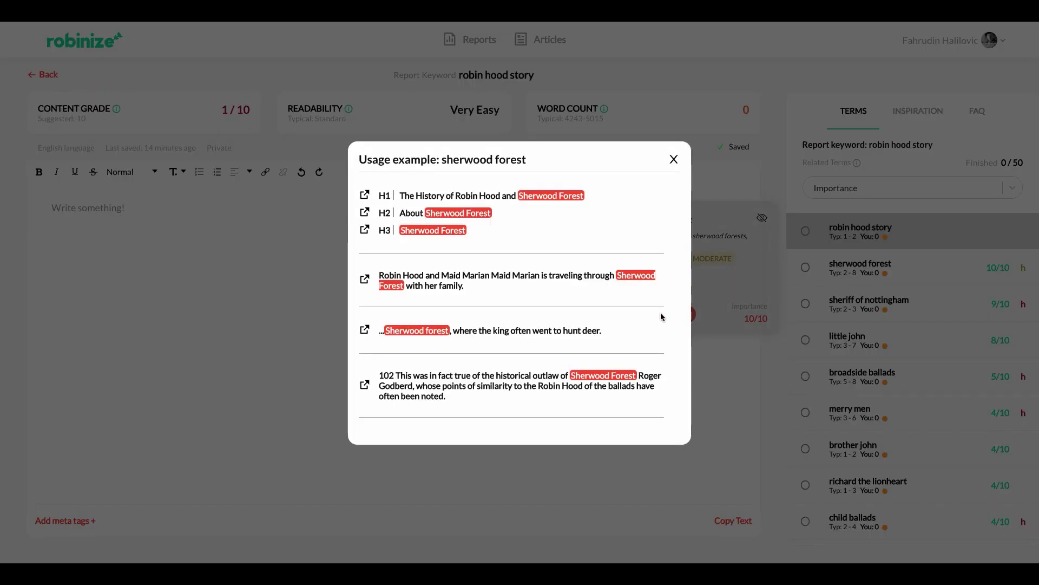
drag(484, 234, 375, 196)
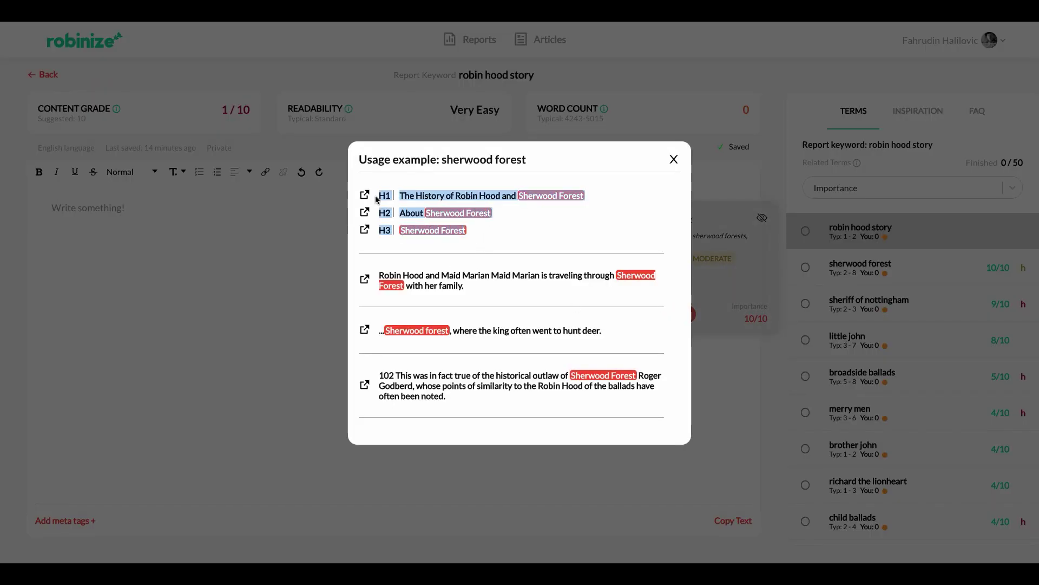
click(502, 238)
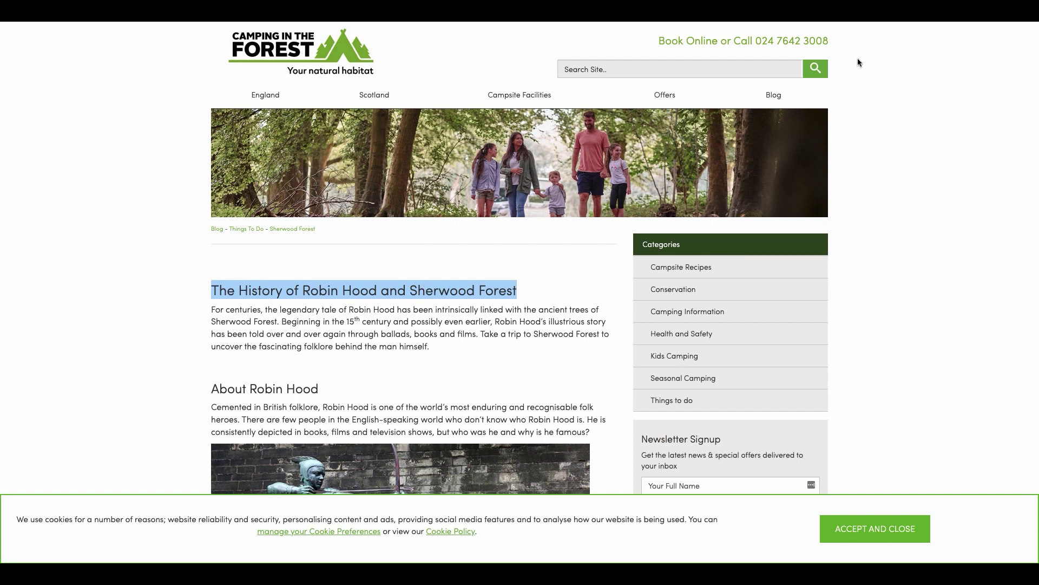
- Back in Robinize, close the examples and paste the Robin Hood article, raising the grade to 6/10
key(ctrl+shift+Tab)
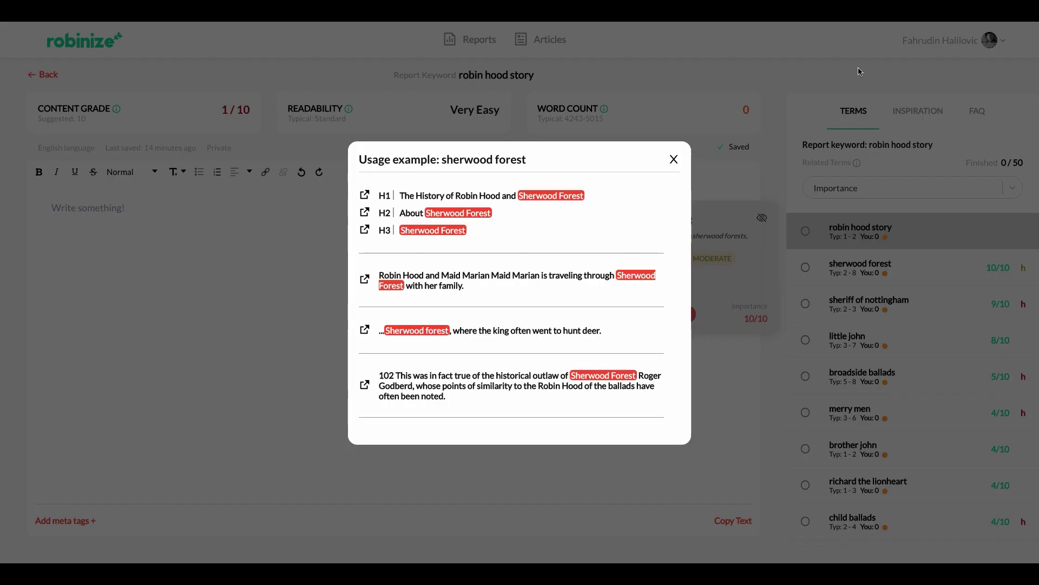
click(672, 160)
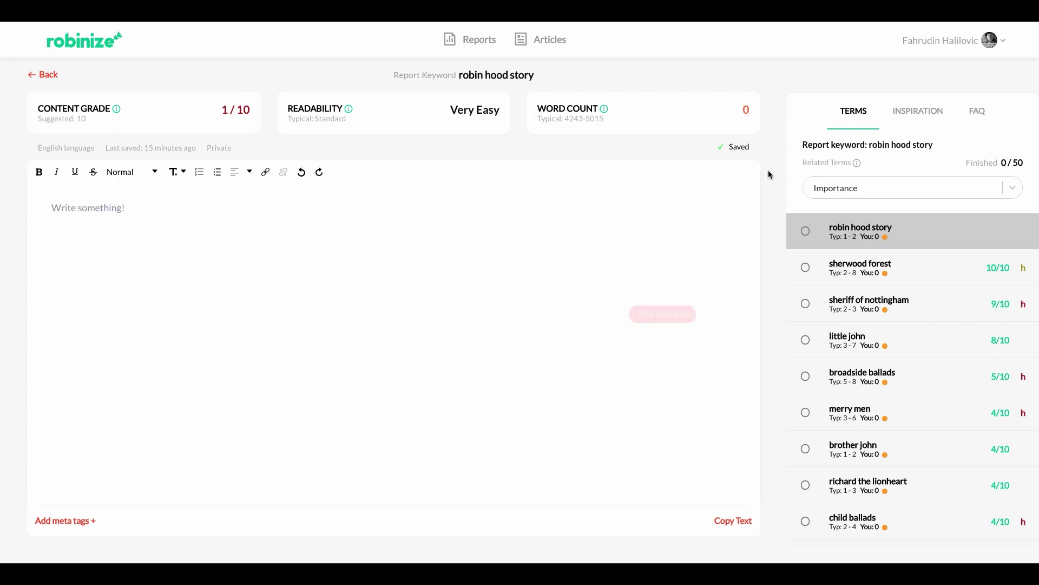
key(ctrl+shift+z)
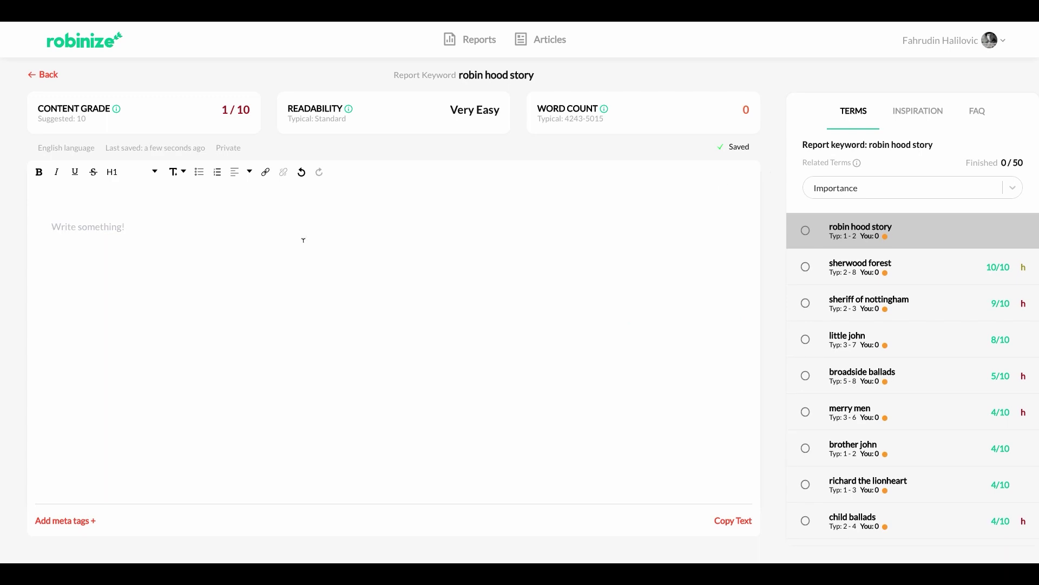
key(ctrl+v)
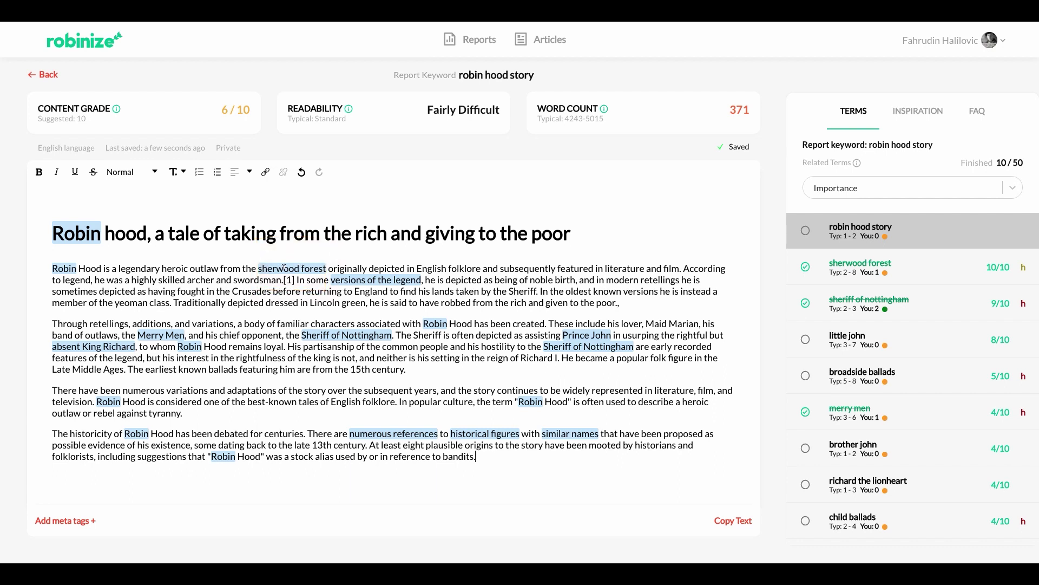
mouse_move(296, 268)
double_click(225, 109)
click(107, 110)
drag(87, 119, 78, 119)
click(475, 73)
drag(427, 109, 499, 111)
click(500, 112)
drag(539, 106, 594, 109)
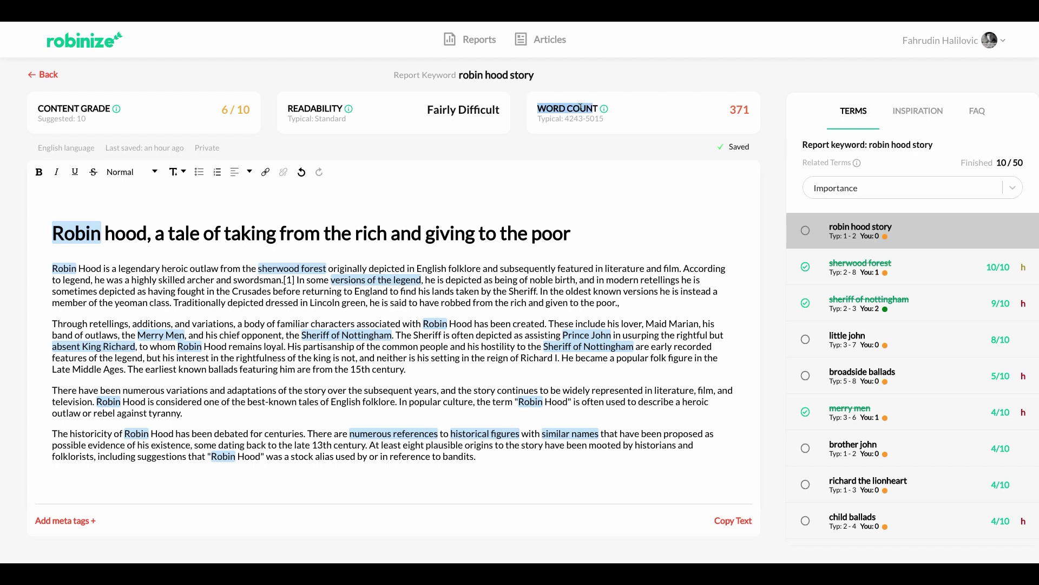
click(594, 109)
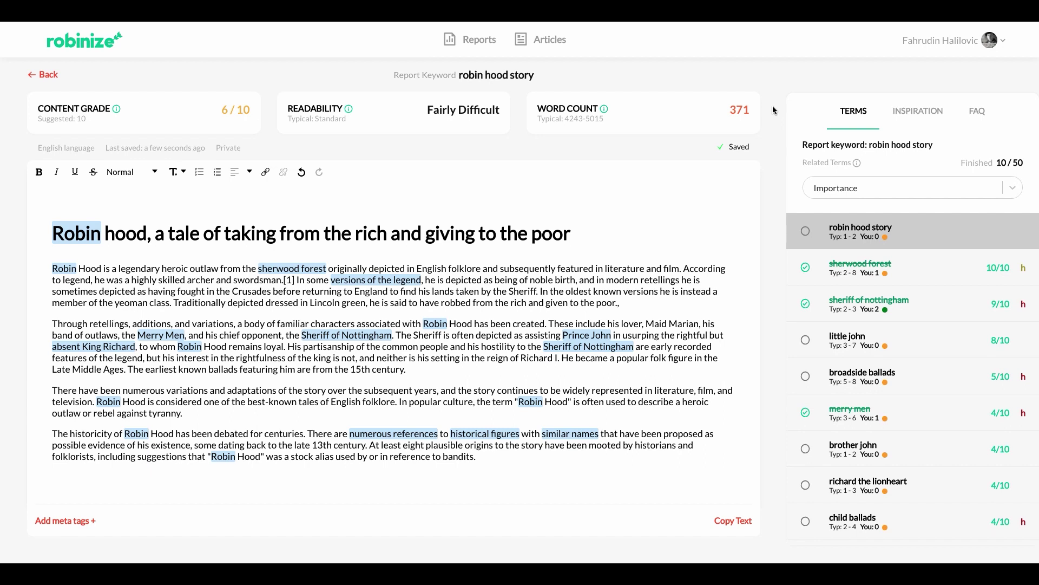
- Open the Inspiration sub-keywords and select the question 'how does the story of robin hood end'
click(913, 115)
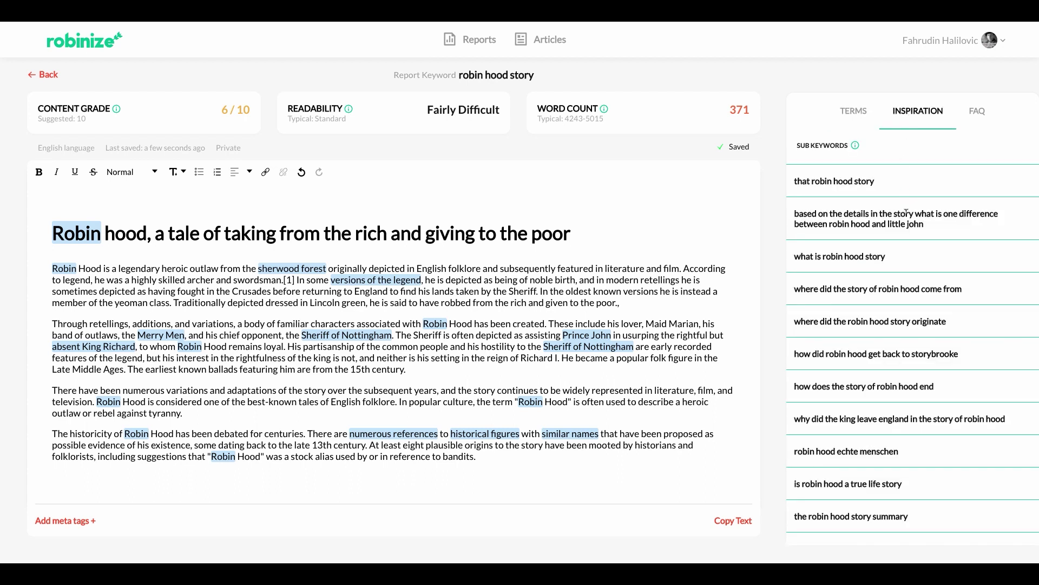
scroll(905, 217, down, 1)
scroll(906, 251, up, 1)
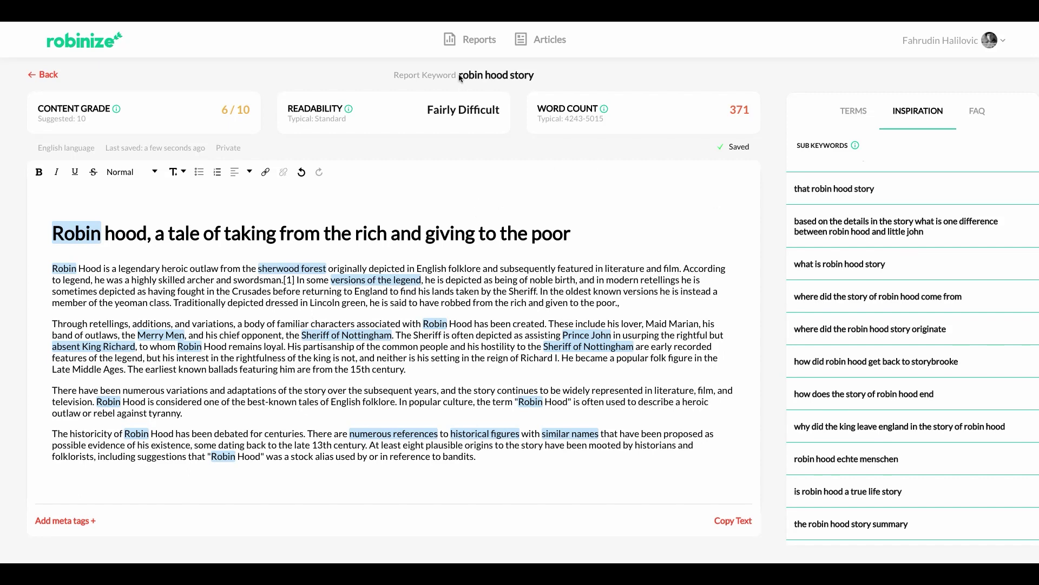
drag(461, 74, 533, 74)
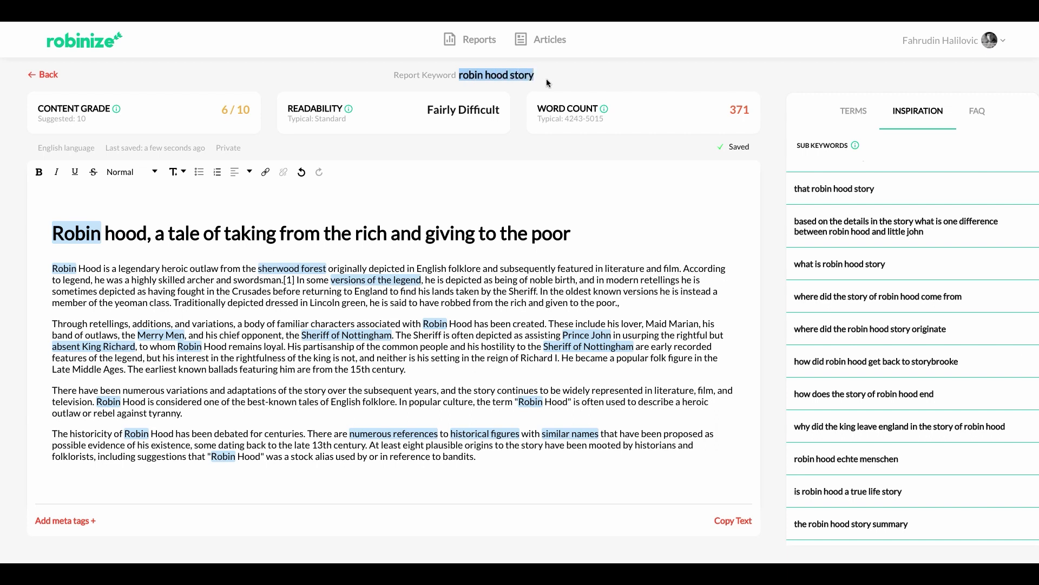
click(545, 76)
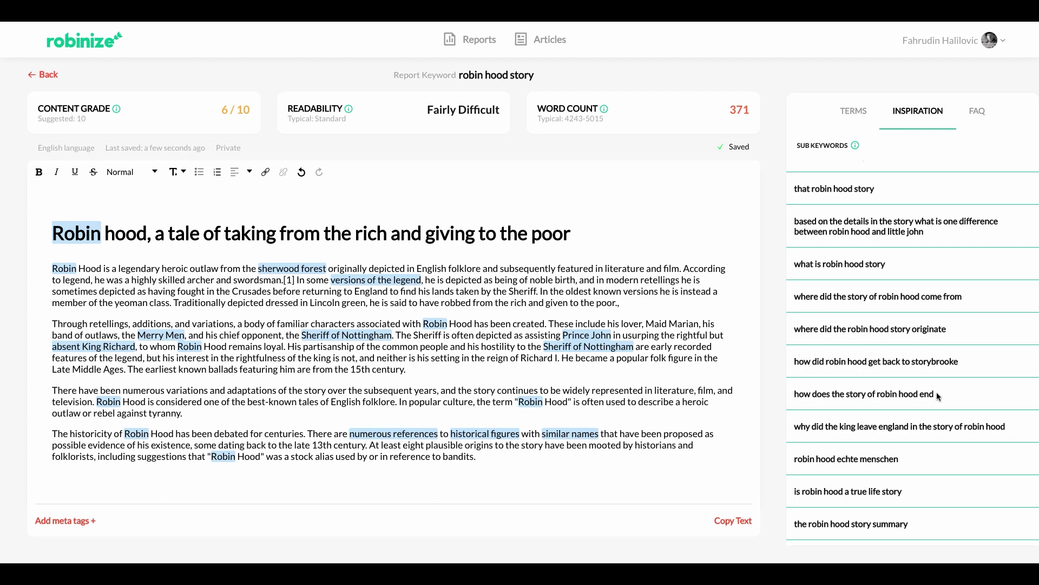
drag(937, 394, 796, 393)
key(ctrl+c)
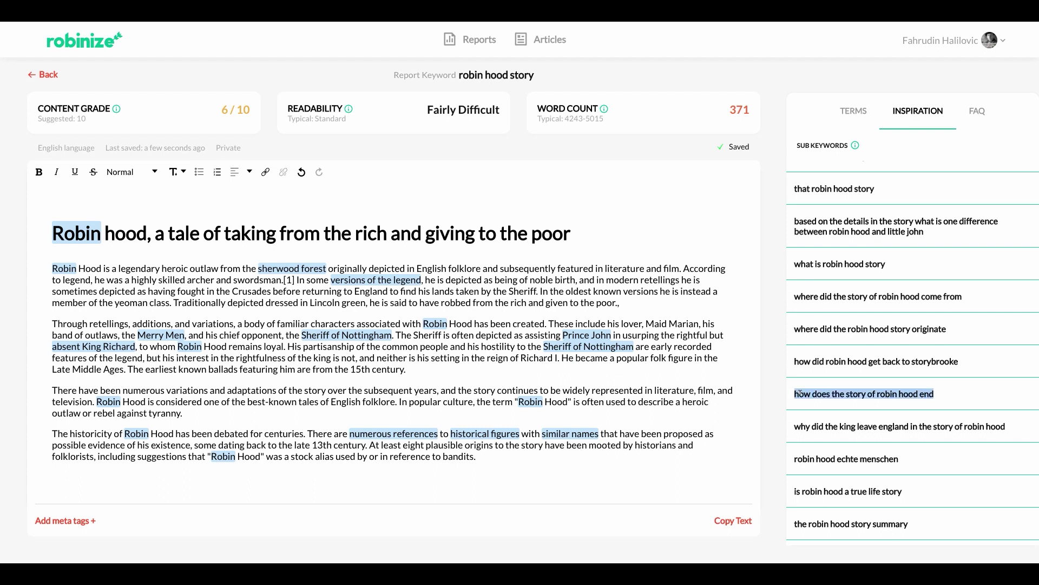
- Paste 'How does the story of robin hood end' after the last paragraph as an H3 heading
click(507, 451)
key(ctrl+v)
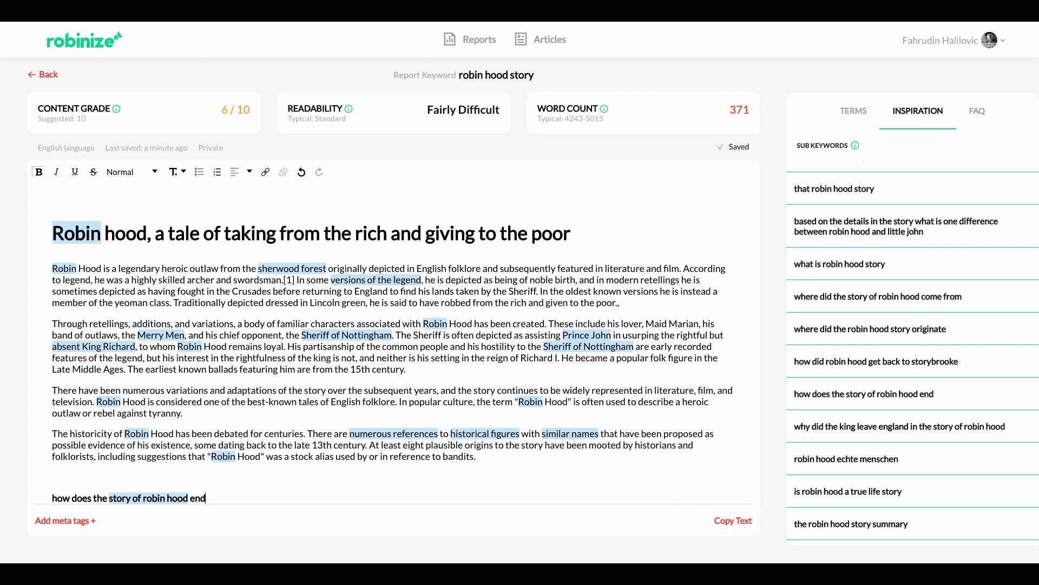
scroll(368, 481, down, 1)
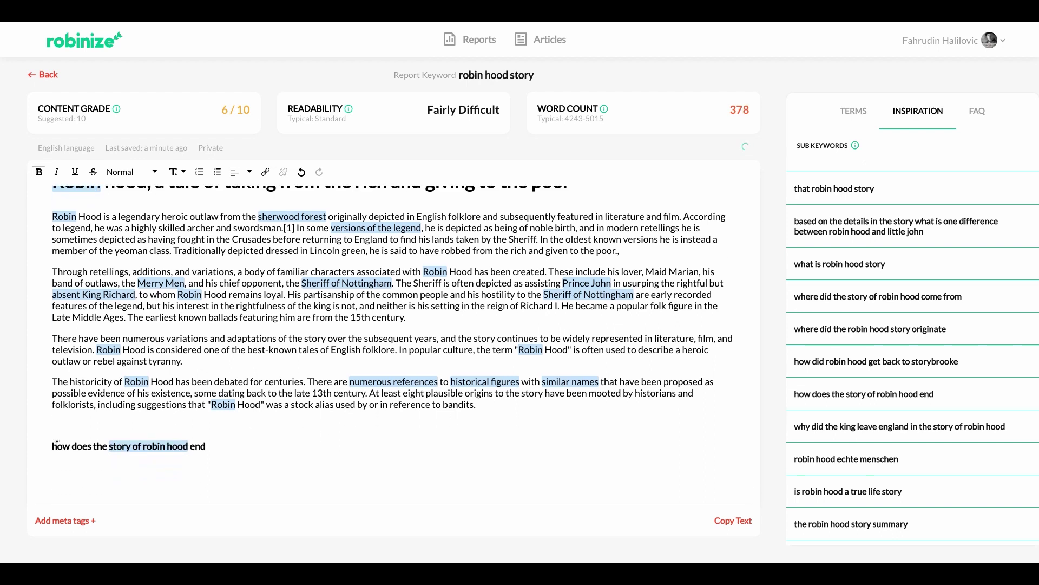
text(H)
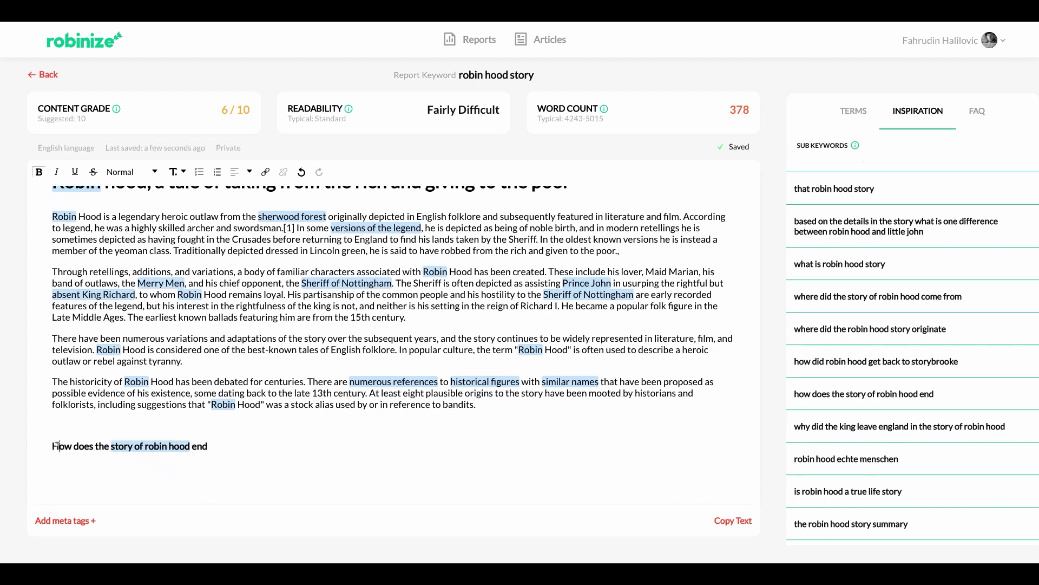
drag(211, 445, 39, 449)
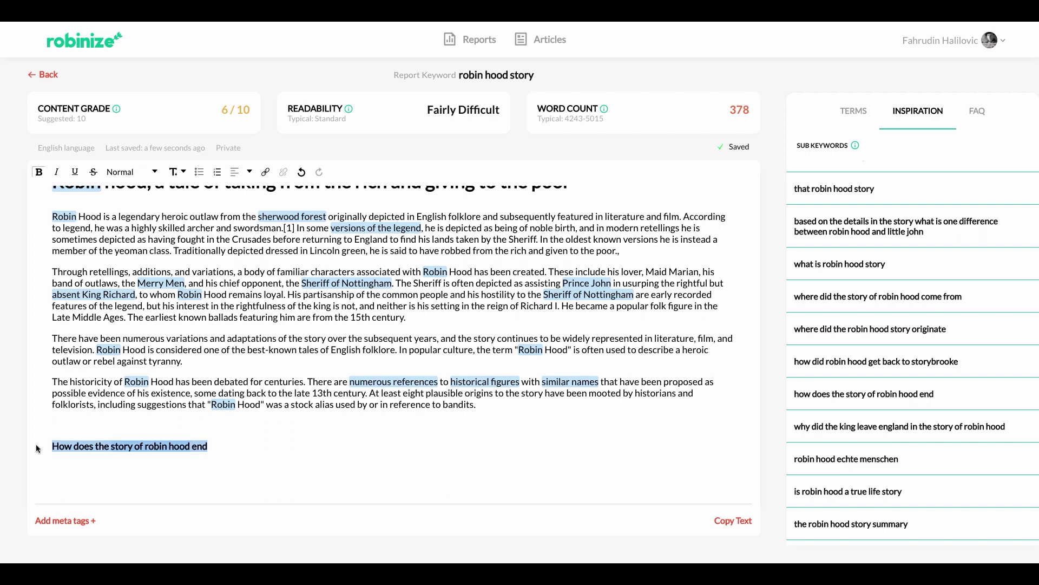
click(153, 172)
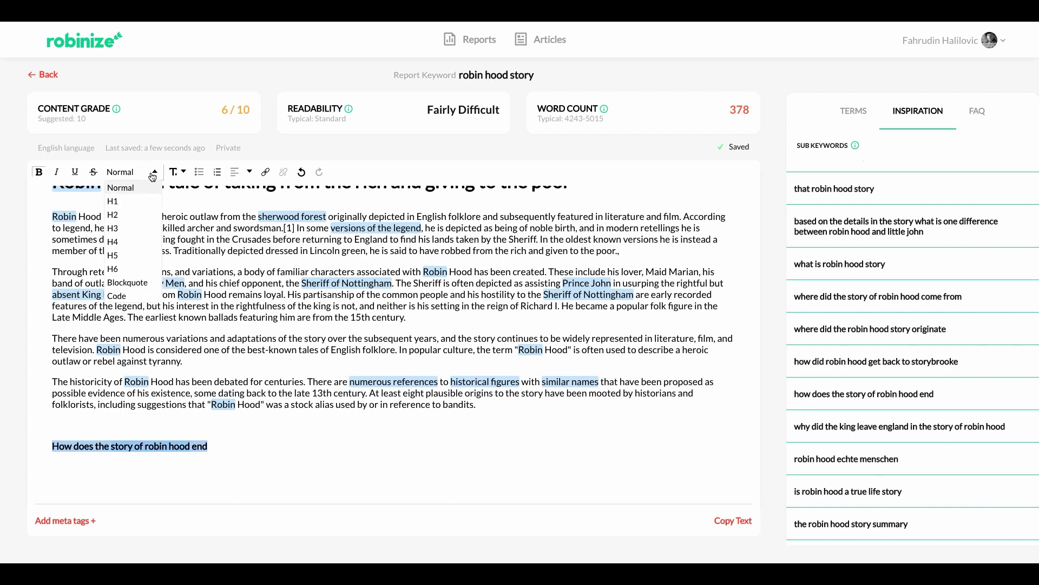
click(119, 229)
click(133, 459)
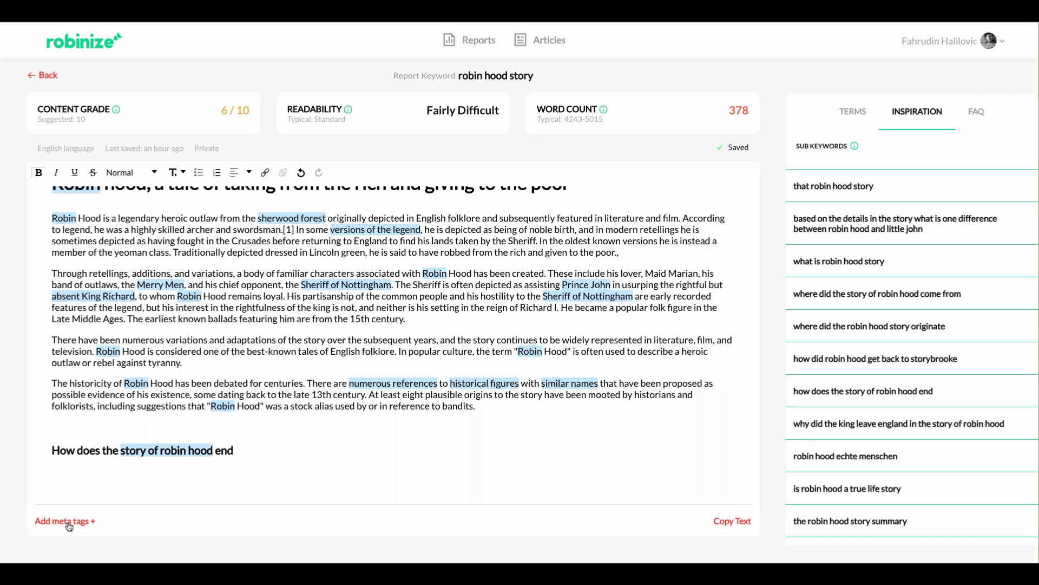
click(71, 524)
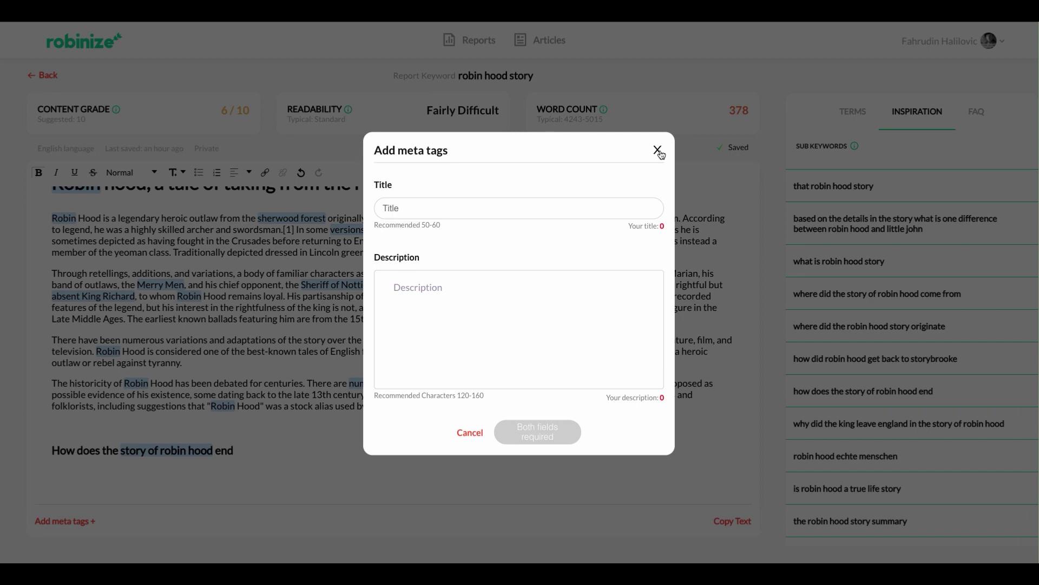
click(657, 150)
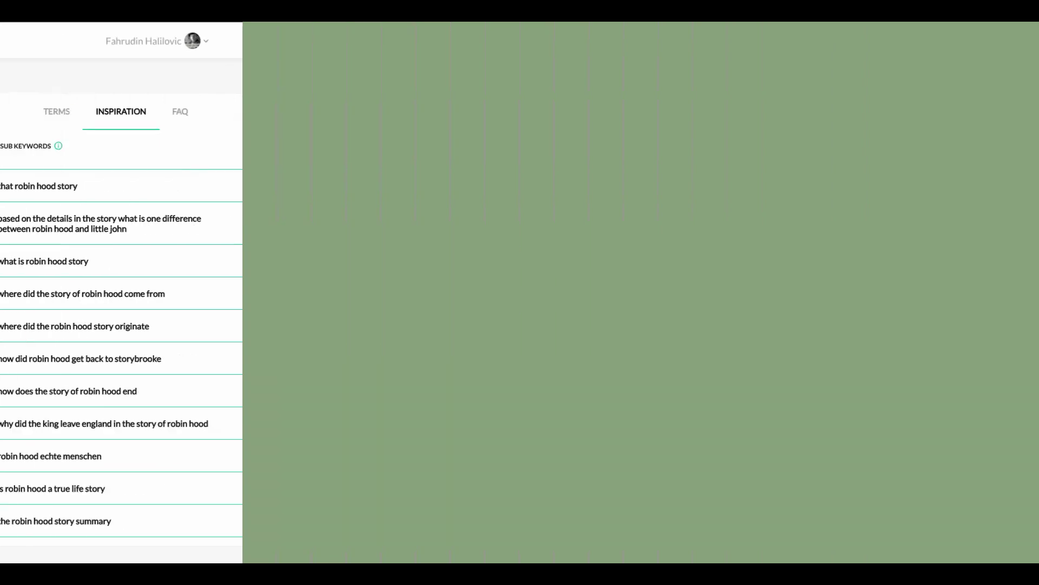